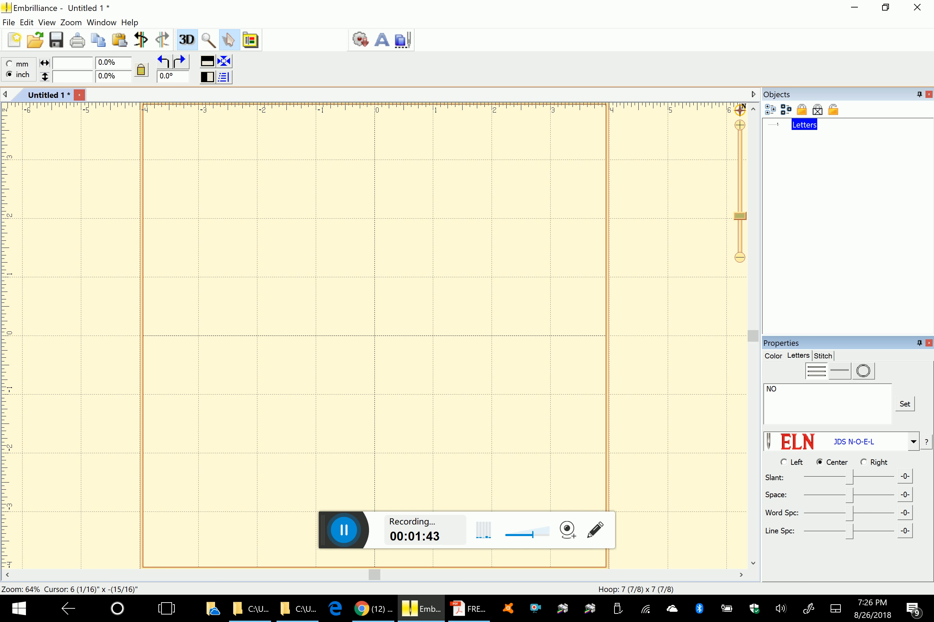
Set the lettering text to NOEL in the JDS N-O-E-L font and apply it to the design.
left_click(905, 406)
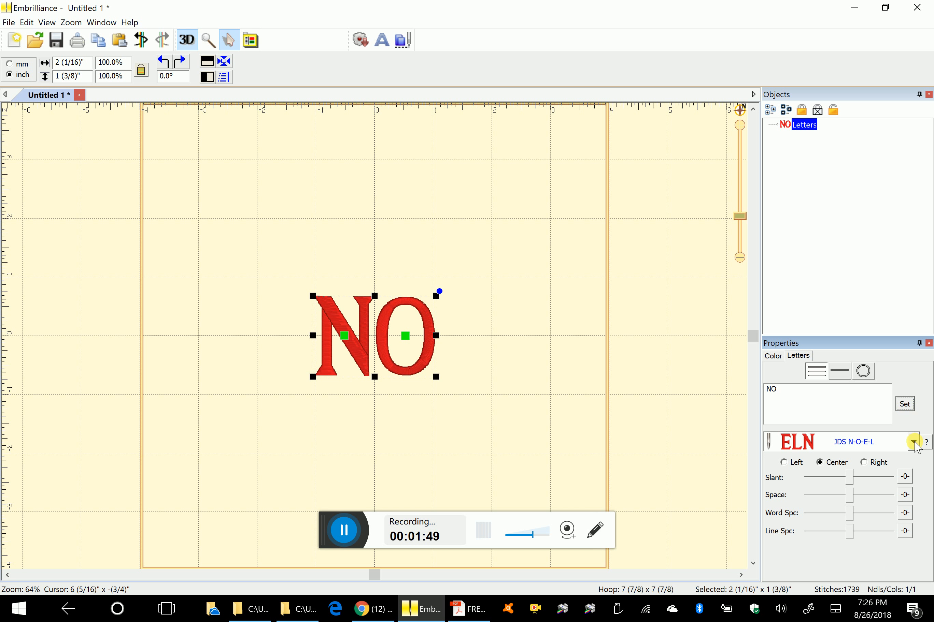
double_click(767, 402)
type("NOEL")
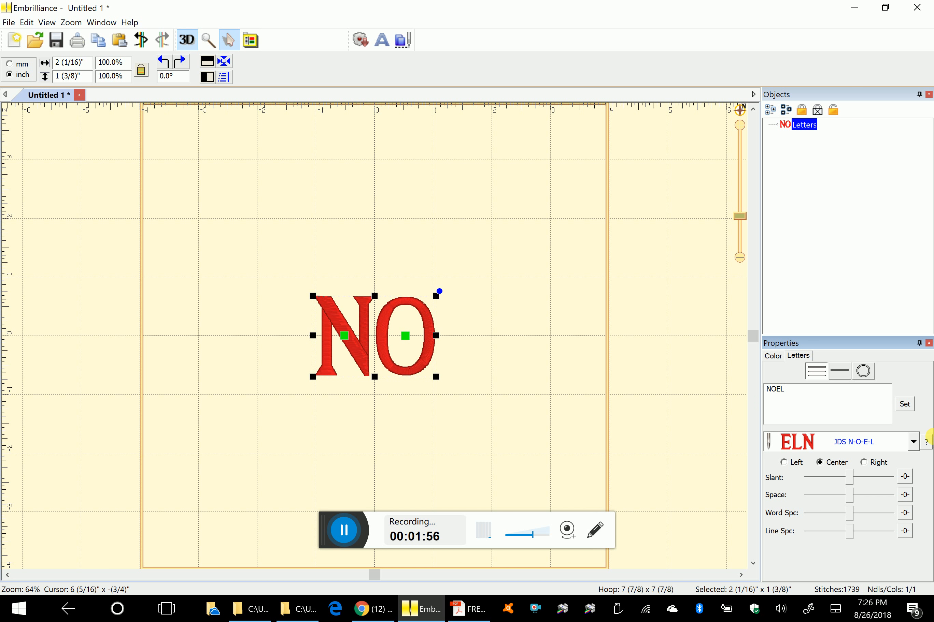
left_click(913, 442)
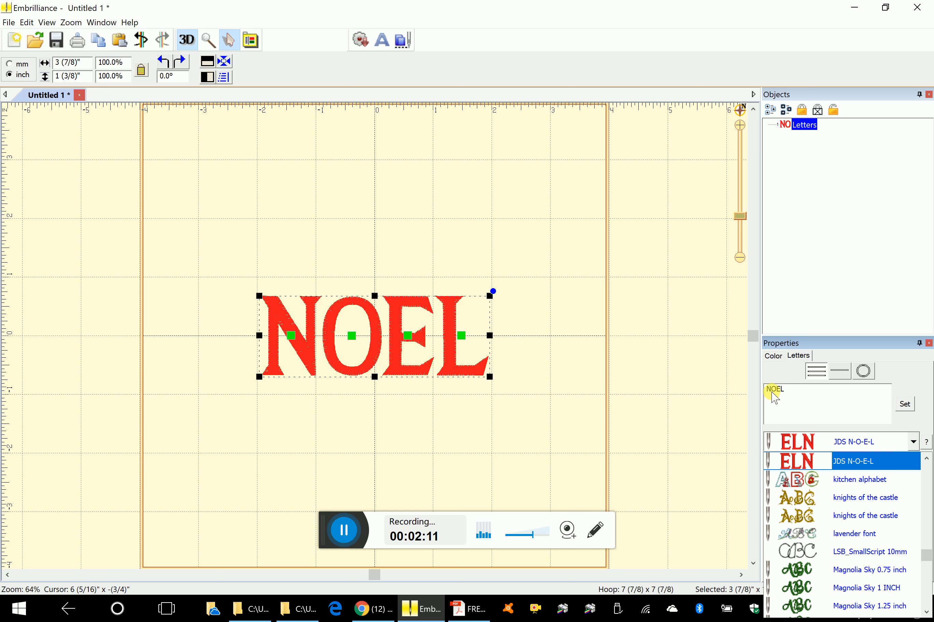
left_click(902, 407)
Stack the NOEL lettering in a single column using the Vertical quick style.
left_click(387, 297)
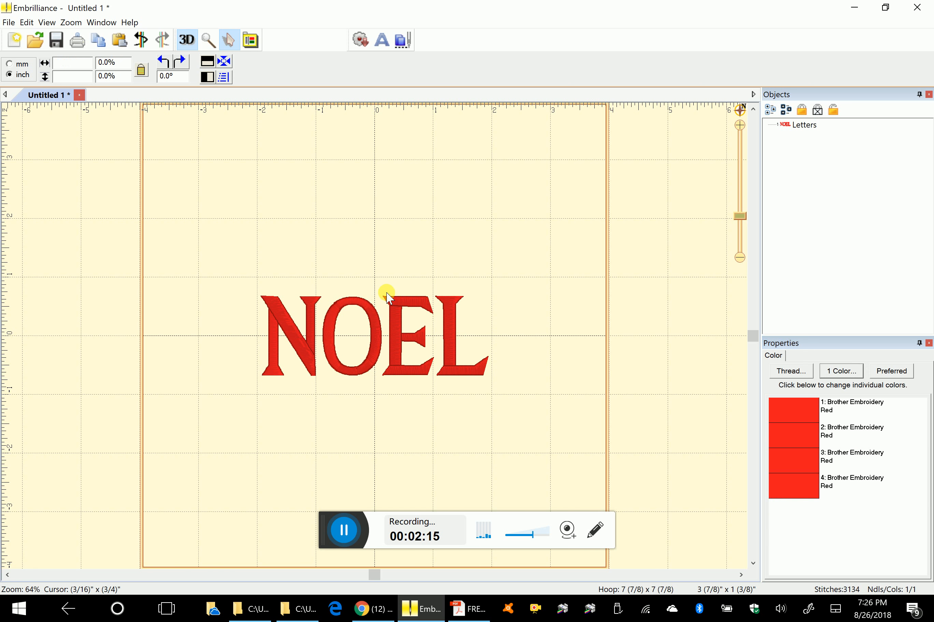
left_click(402, 345)
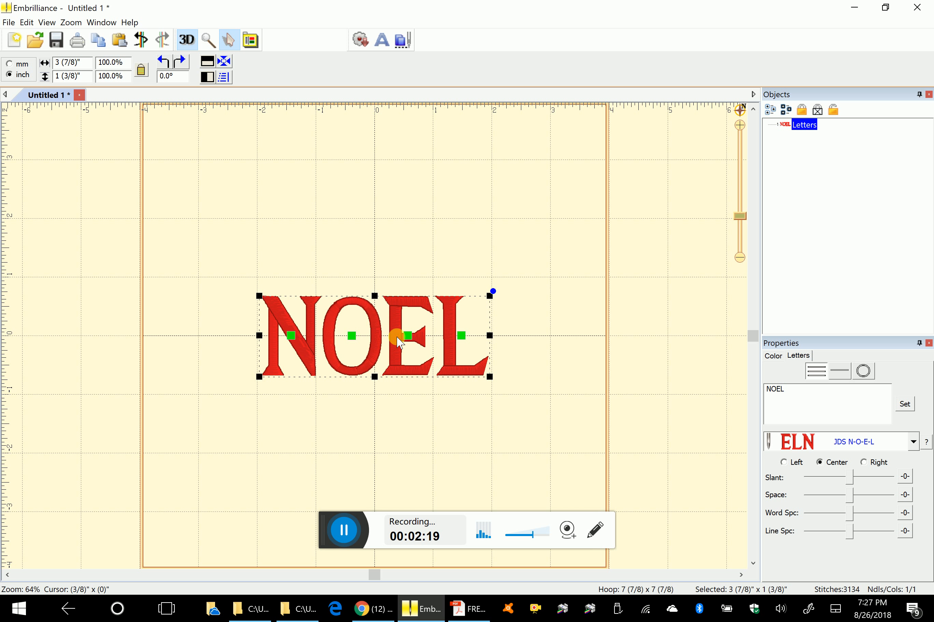
left_click(837, 370)
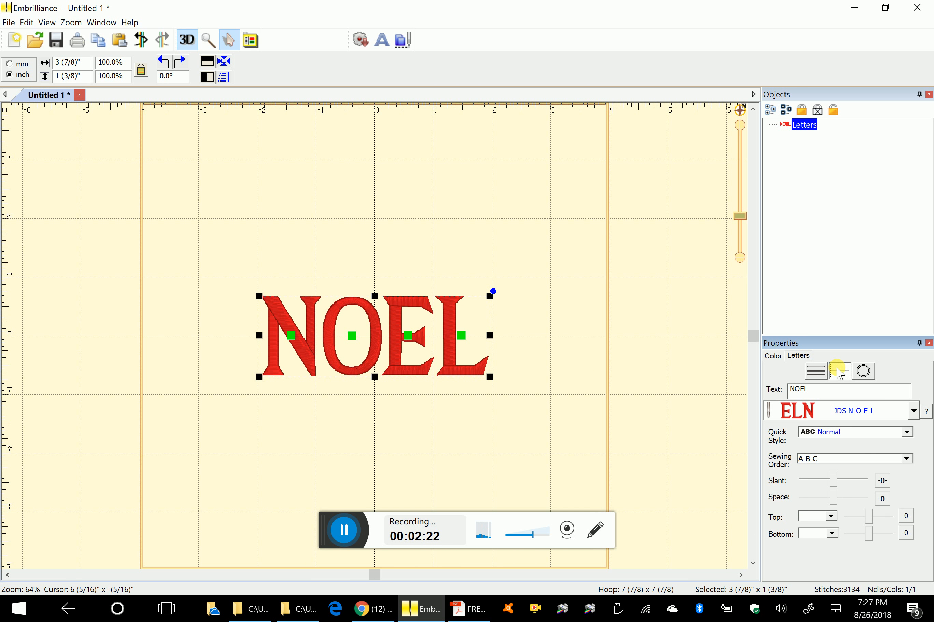
left_click(907, 433)
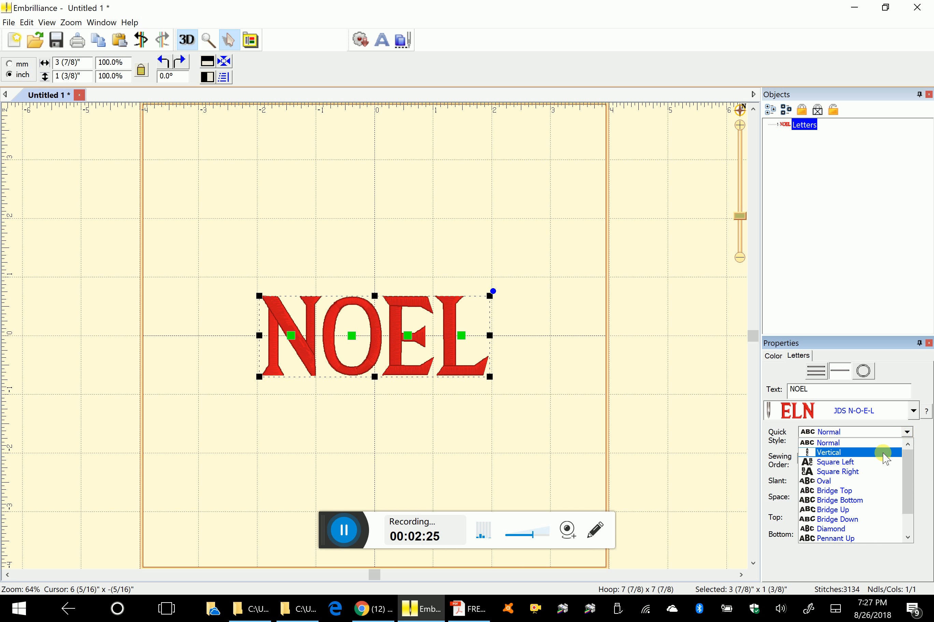
left_click(885, 453)
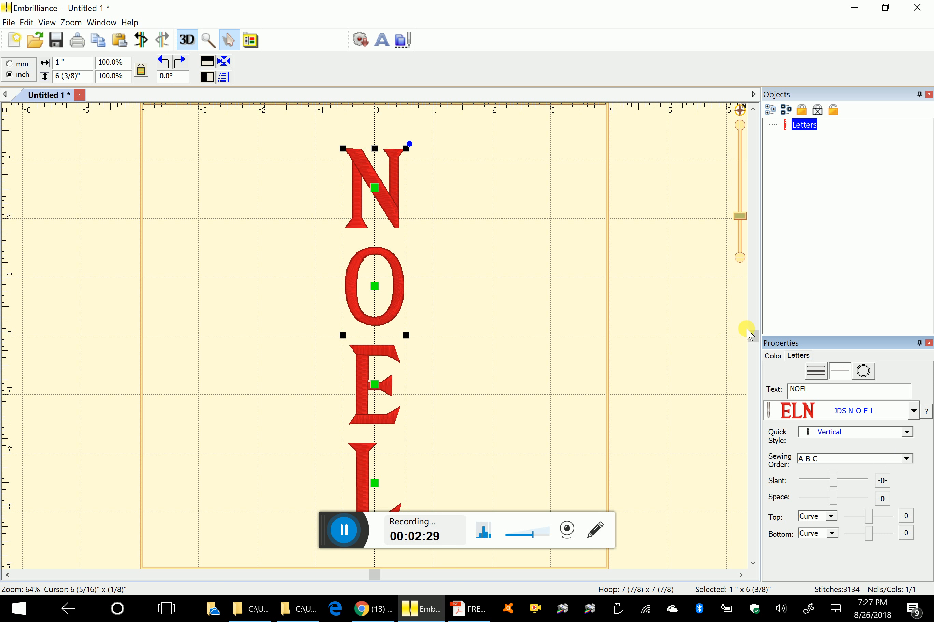
left_click_drag(749, 335, 751, 359)
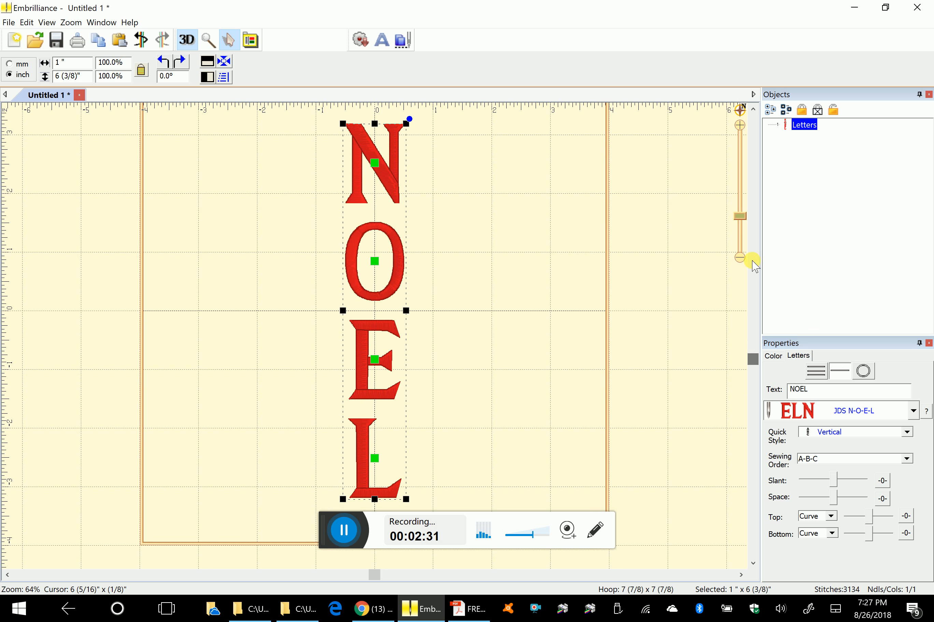
left_click_drag(741, 217, 740, 222)
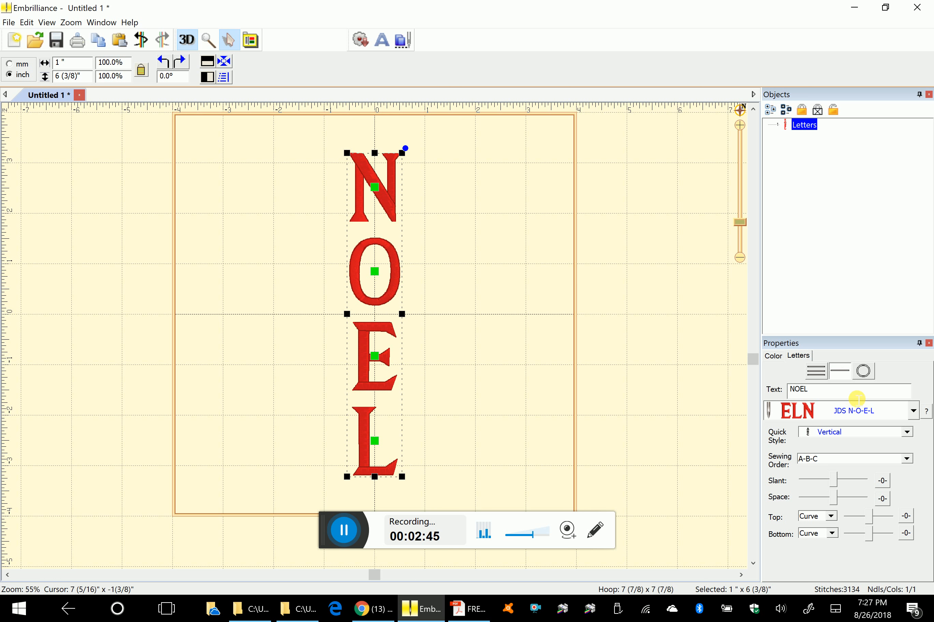
Arc NOEL as circle text with a 300 mm radius, trying a strong slant and resetting it to zero.
left_click(863, 371)
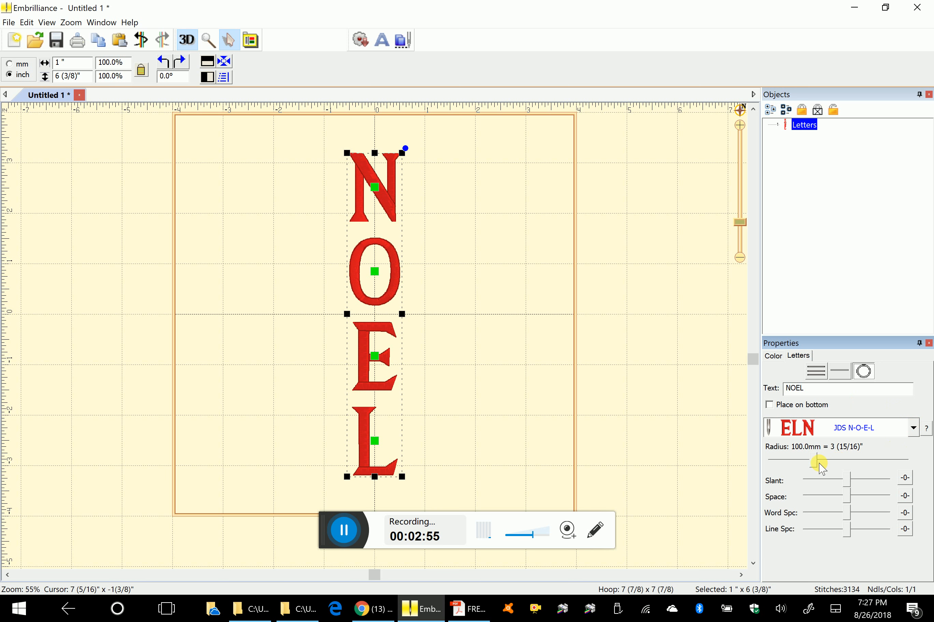
left_click_drag(816, 465, 844, 465)
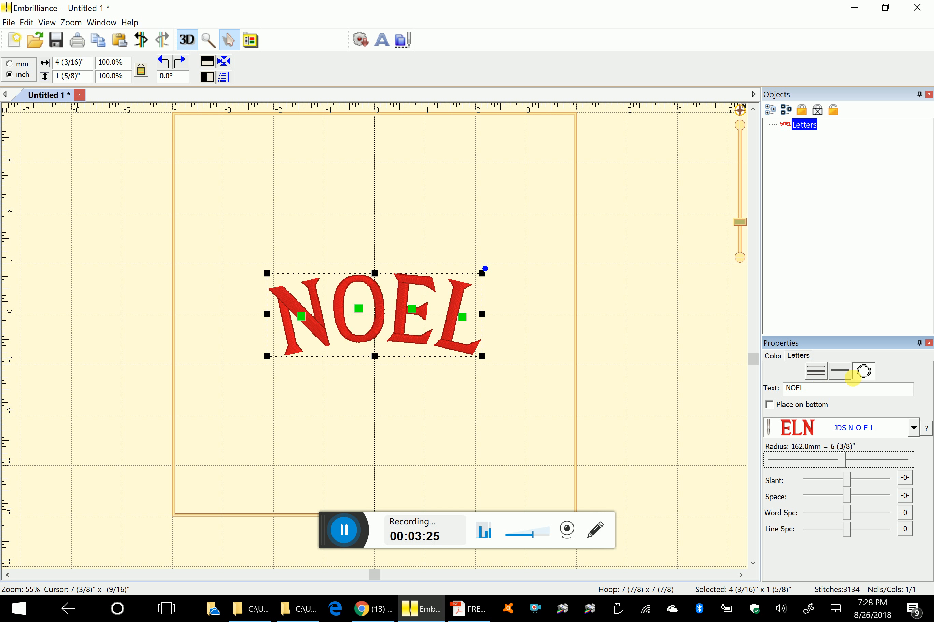
left_click_drag(846, 482, 874, 483)
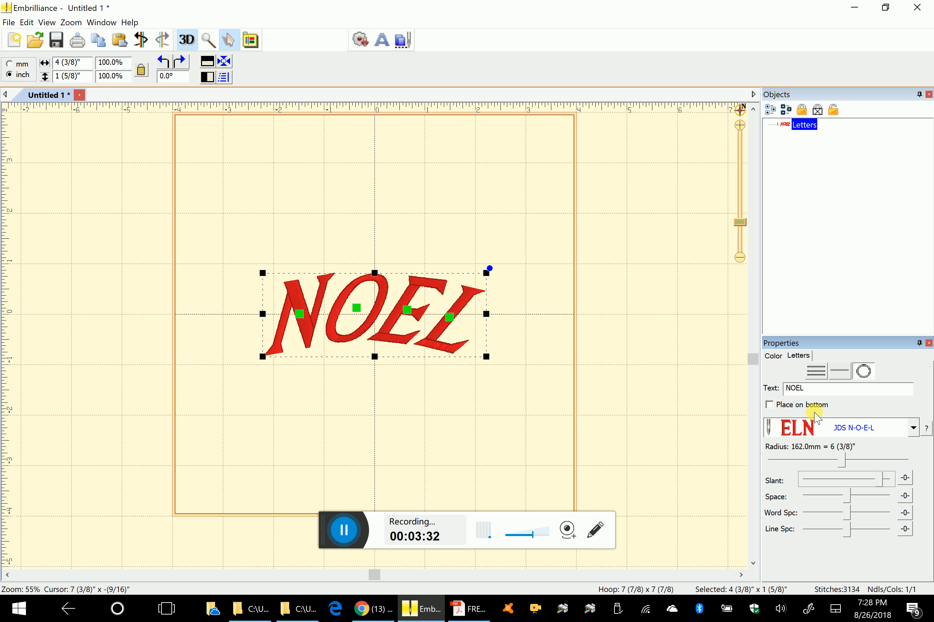
left_click_drag(842, 460, 892, 468)
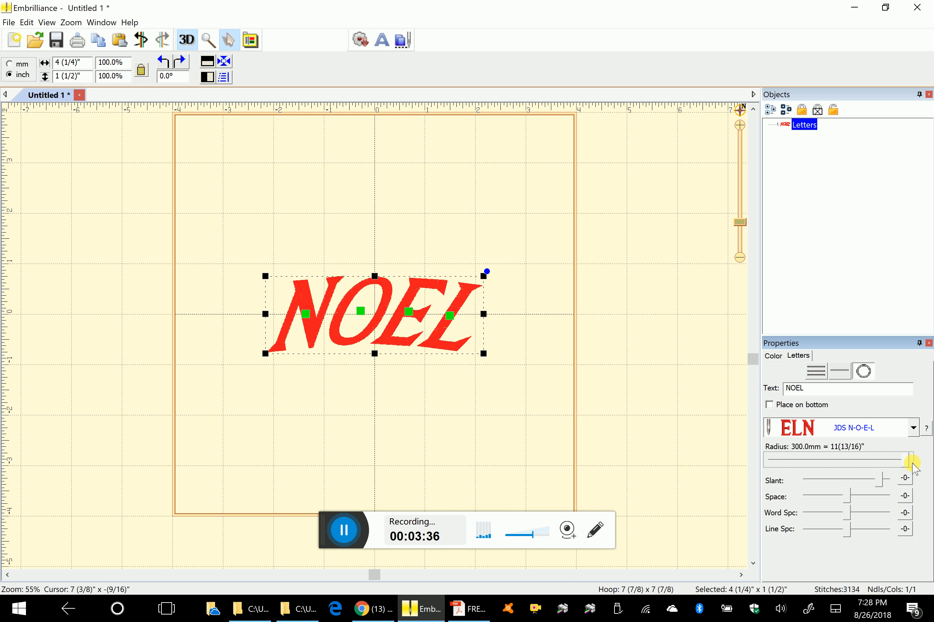
mouse_move(880, 481)
left_mouse_down()
mouse_move(847, 491)
mouse_move(880, 486)
left_mouse_up()
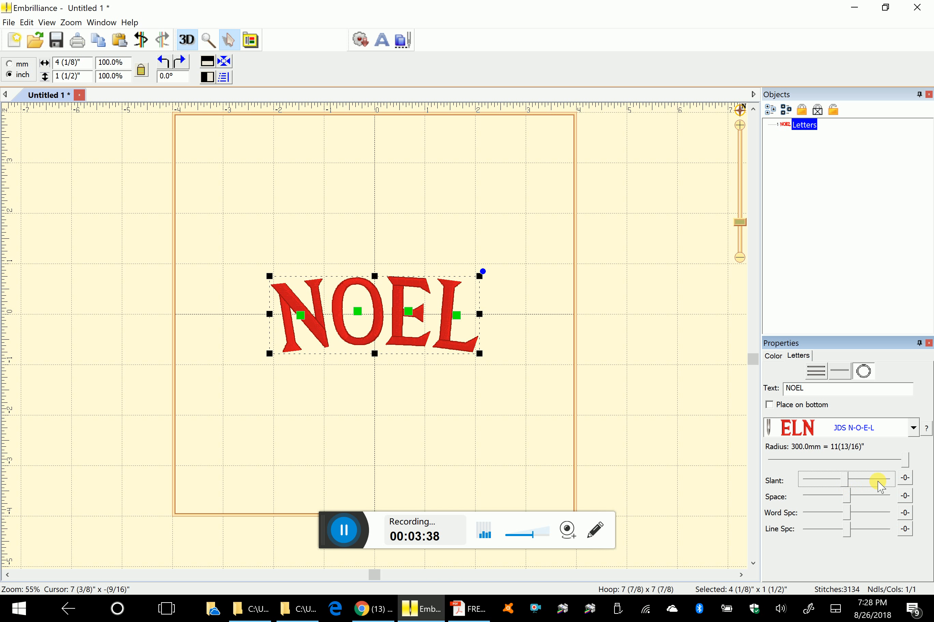
left_click(905, 479)
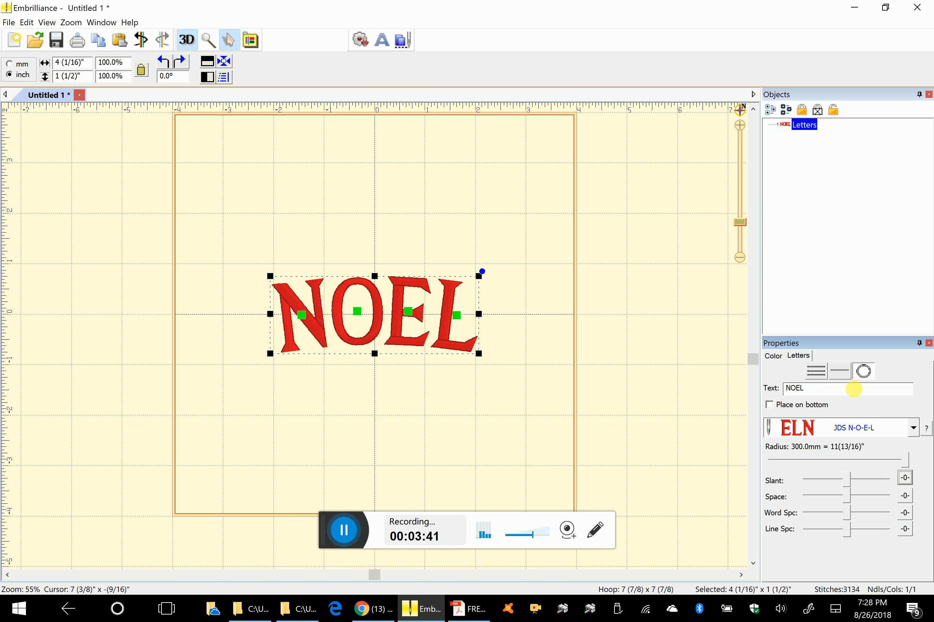
Switch NOEL to single-line text in the Normal style with zero slant and maximum letter spacing.
left_click(841, 373)
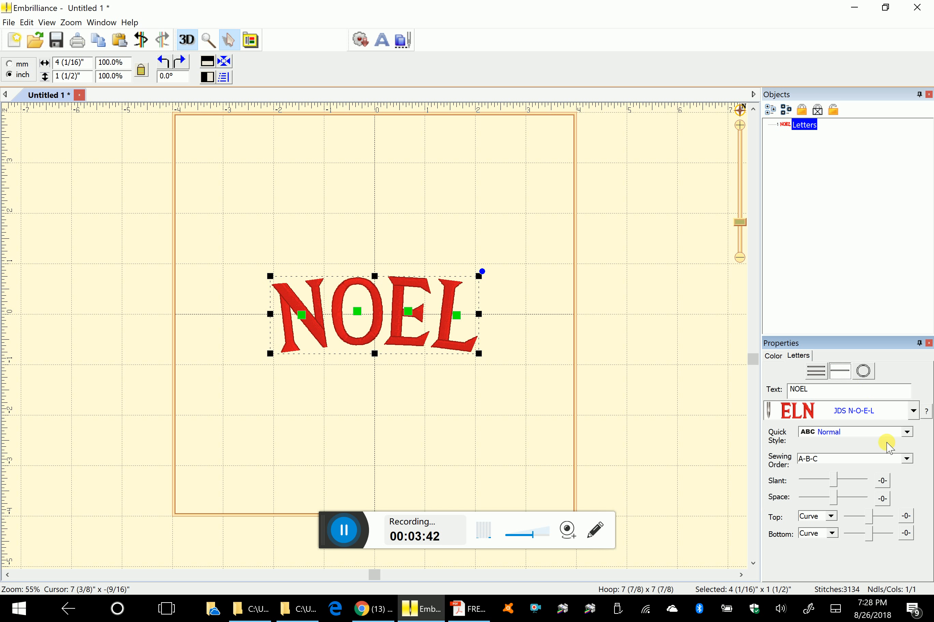
left_click(885, 482)
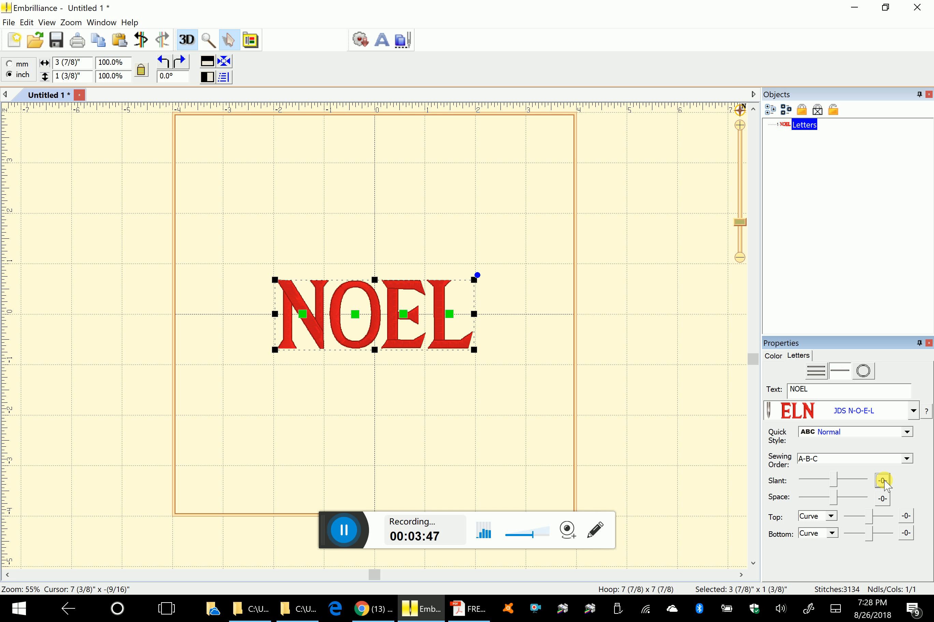
left_click(883, 500)
left_click_drag(833, 500, 870, 502)
Increase the Top and Bottom curves of the single-line NOEL so its middle letters bulge outward.
left_click(882, 500)
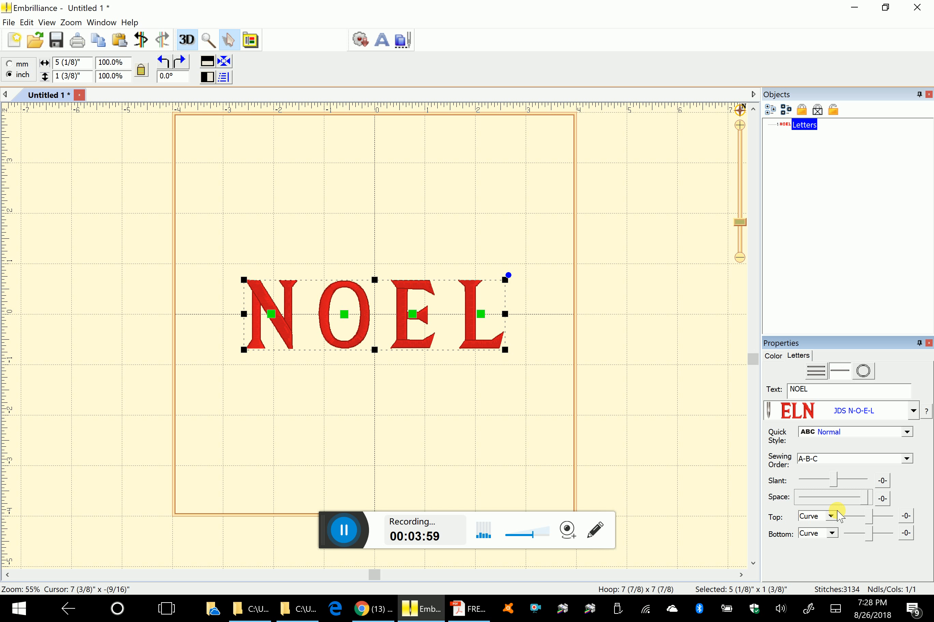
left_click(907, 517)
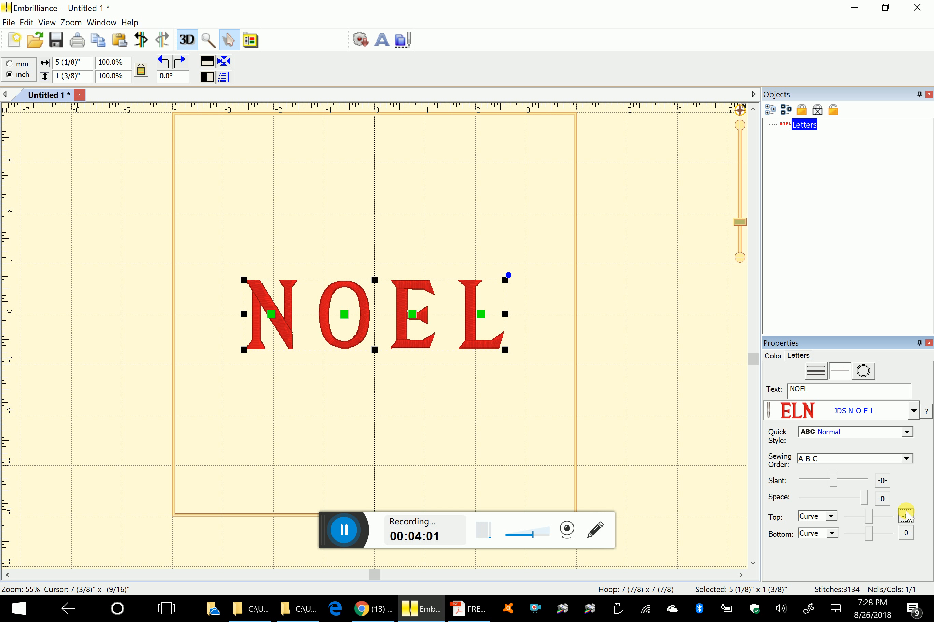
left_click_drag(868, 517, 902, 541)
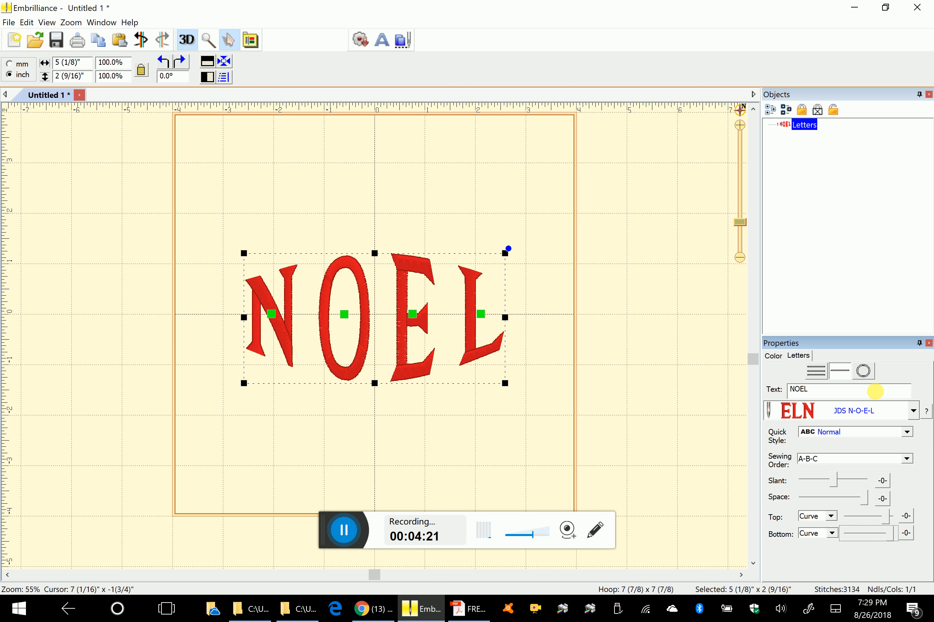
Change NOEL to circle text and adjust its letter spacing to slightly wider than default.
left_click(863, 370)
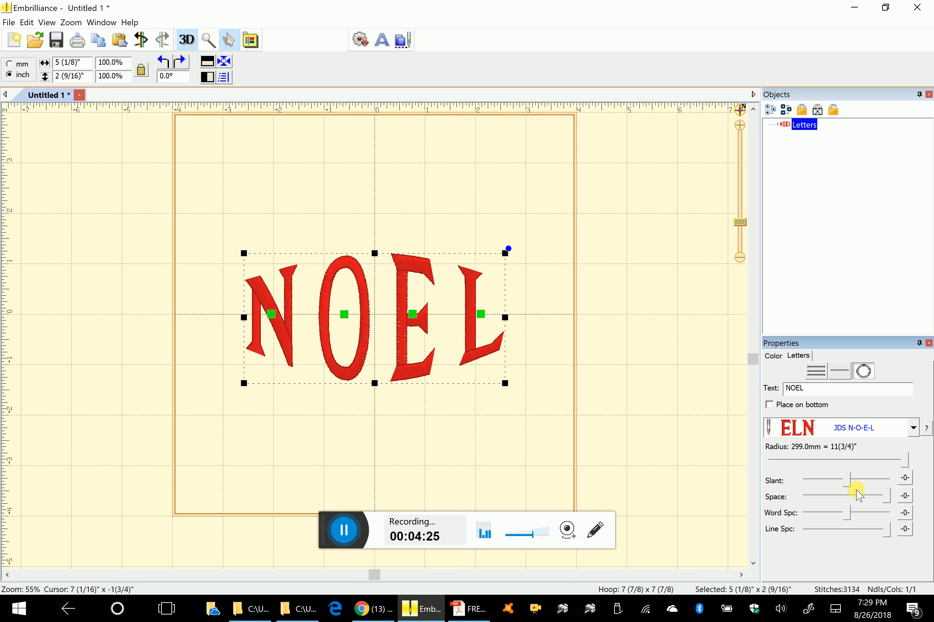
left_click_drag(890, 499, 913, 511)
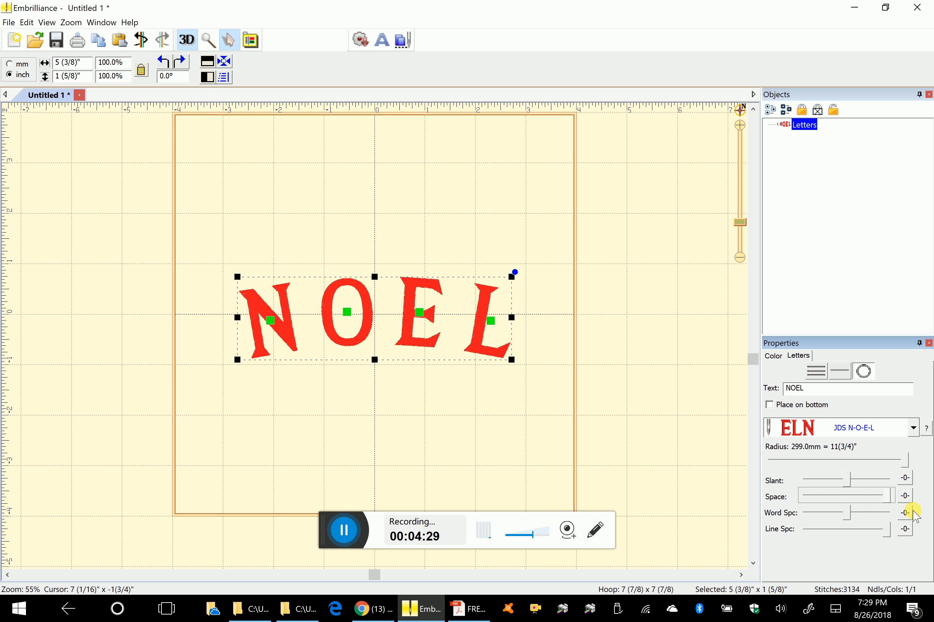
left_click_drag(925, 511, 846, 522)
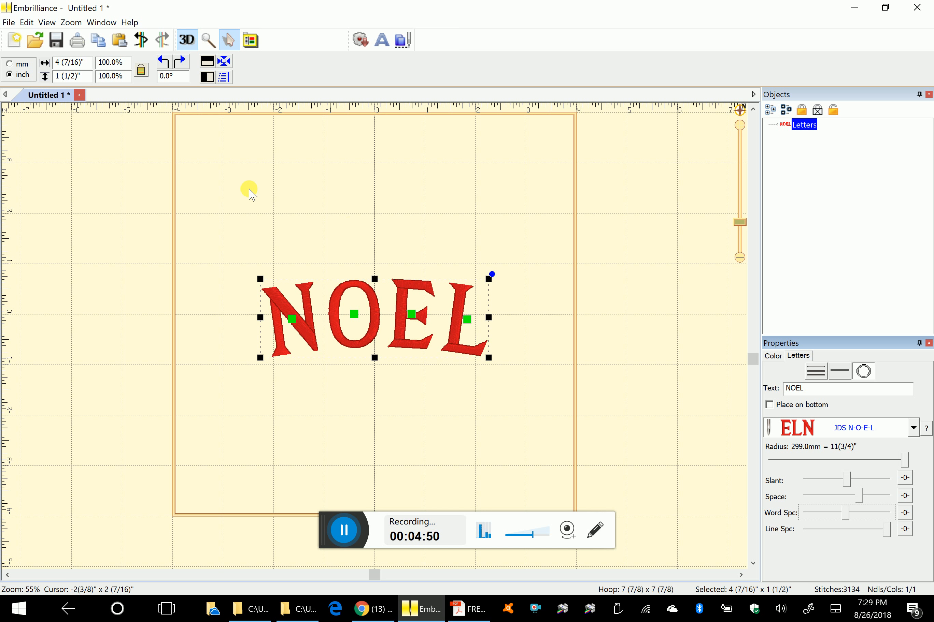
Try to resize the arced lettering and check the JDS N-O-E-L font's available characters and size limits.
left_click_drag(376, 359, 376, 352)
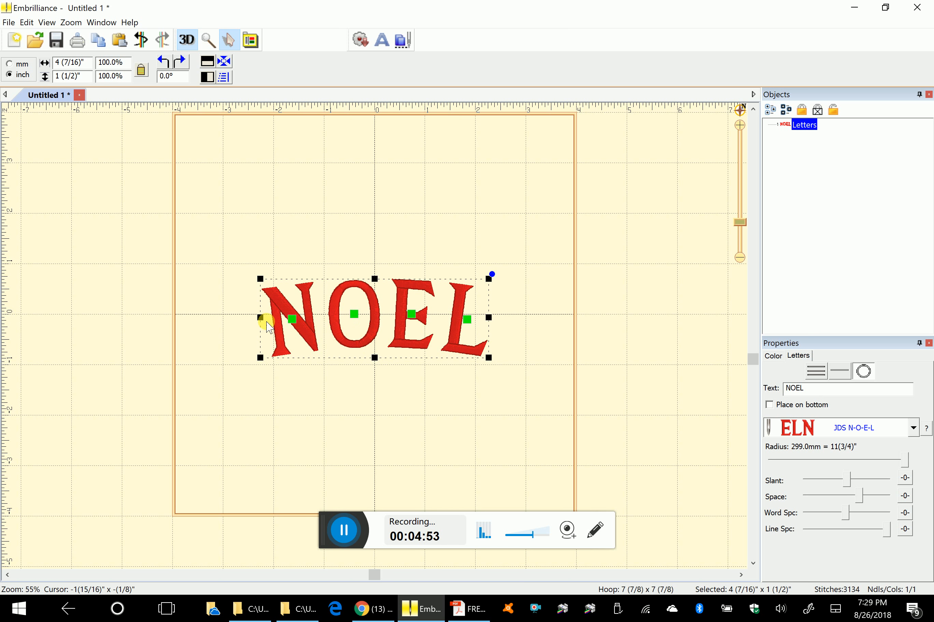
left_click_drag(259, 277, 228, 250)
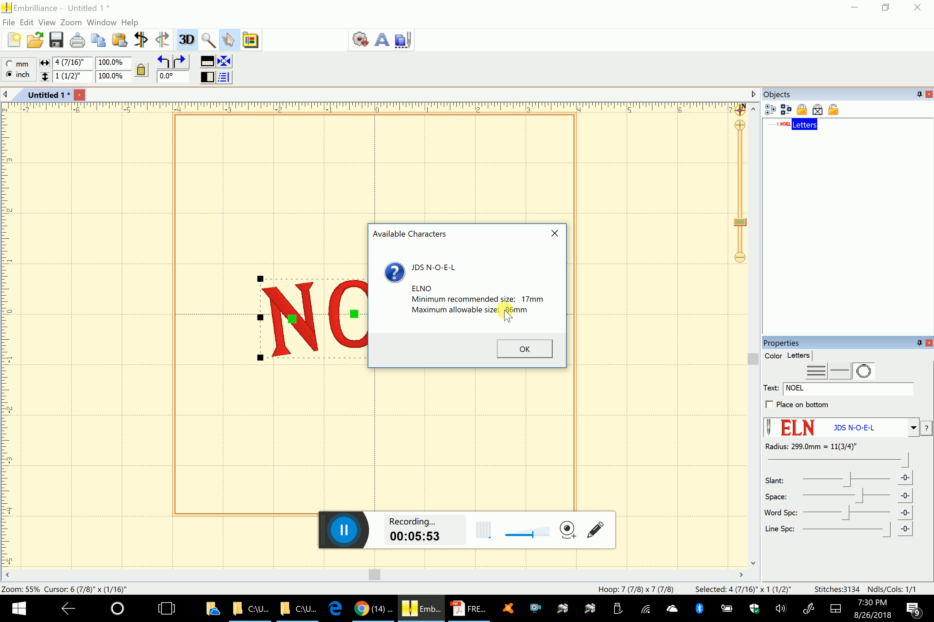
left_click(526, 350)
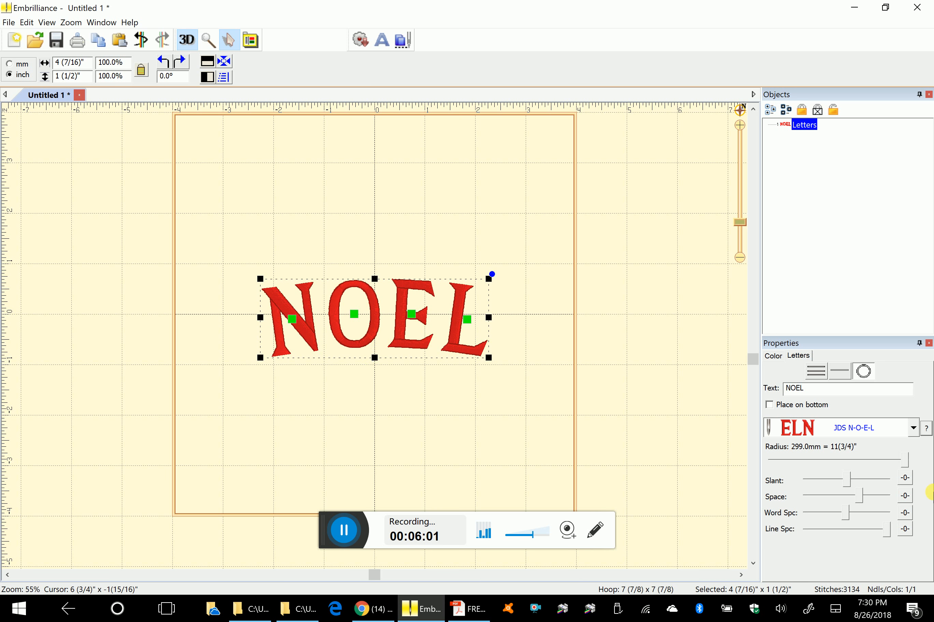
Reset the arced NOEL's letter spacing to zero and set its circle radius to 300 mm.
left_click(904, 496)
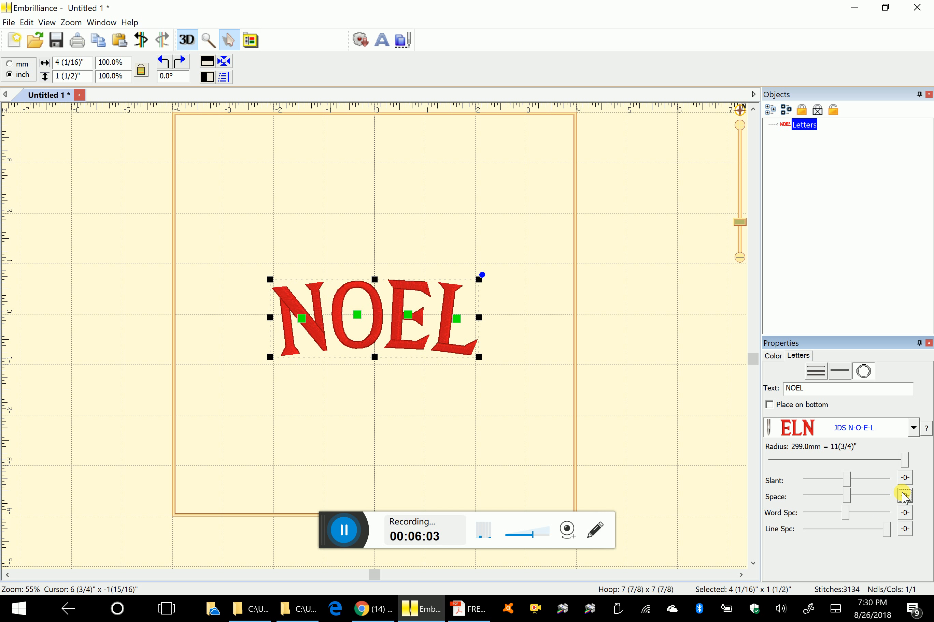
left_click(903, 462)
left_click_drag(904, 462, 931, 466)
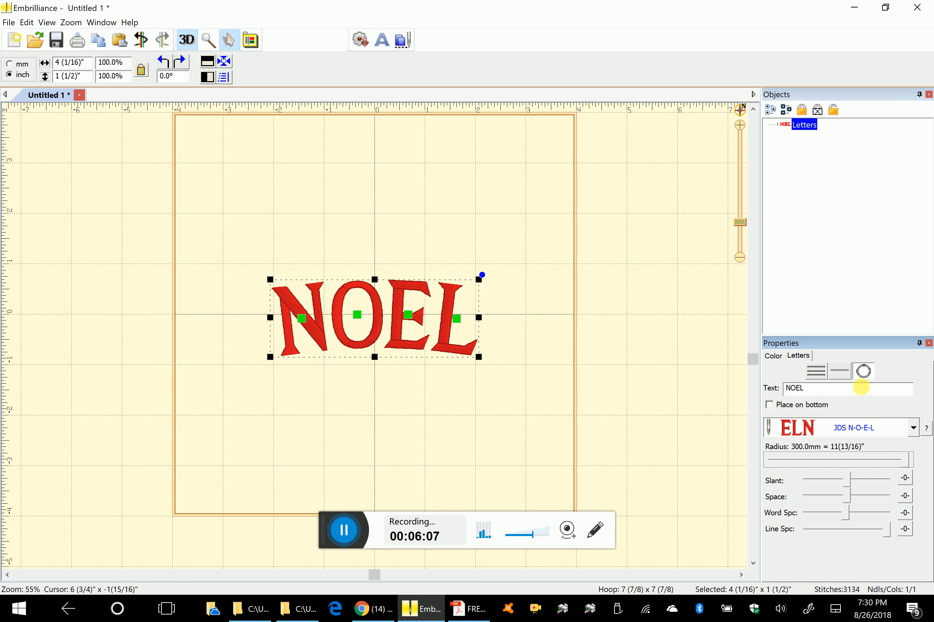
left_click(839, 371)
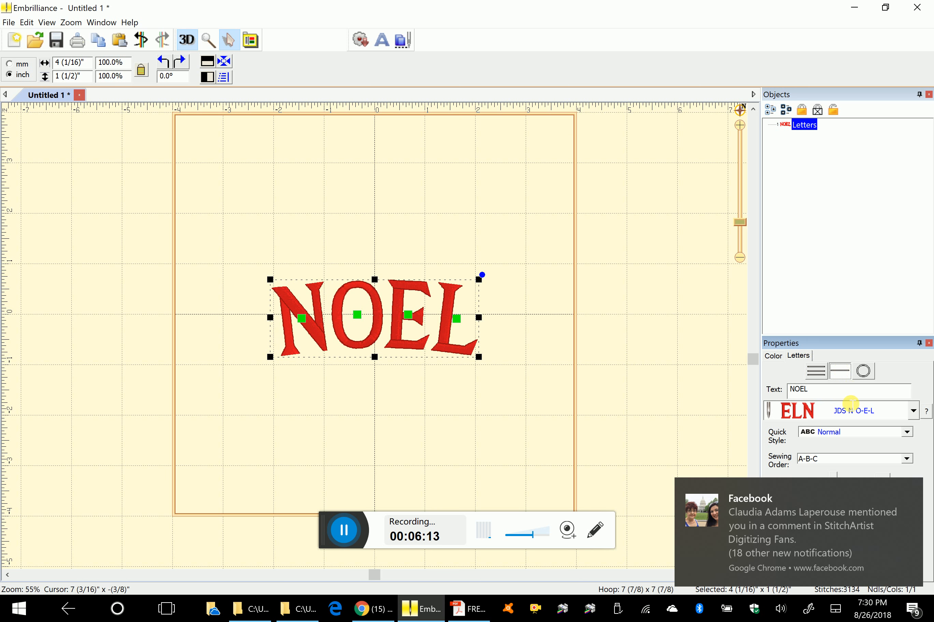
left_click(909, 492)
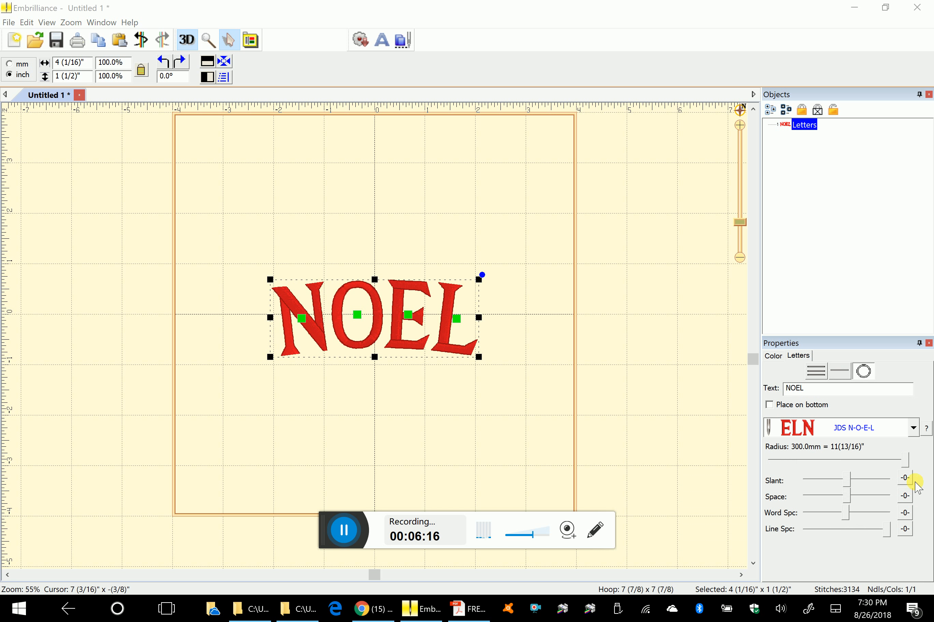
left_click_drag(906, 459, 926, 468)
Reset the line spacing, word spacing and slant of the arced NOEL to zero.
left_click(886, 536)
left_click(902, 531)
left_click(905, 513)
left_click(905, 478)
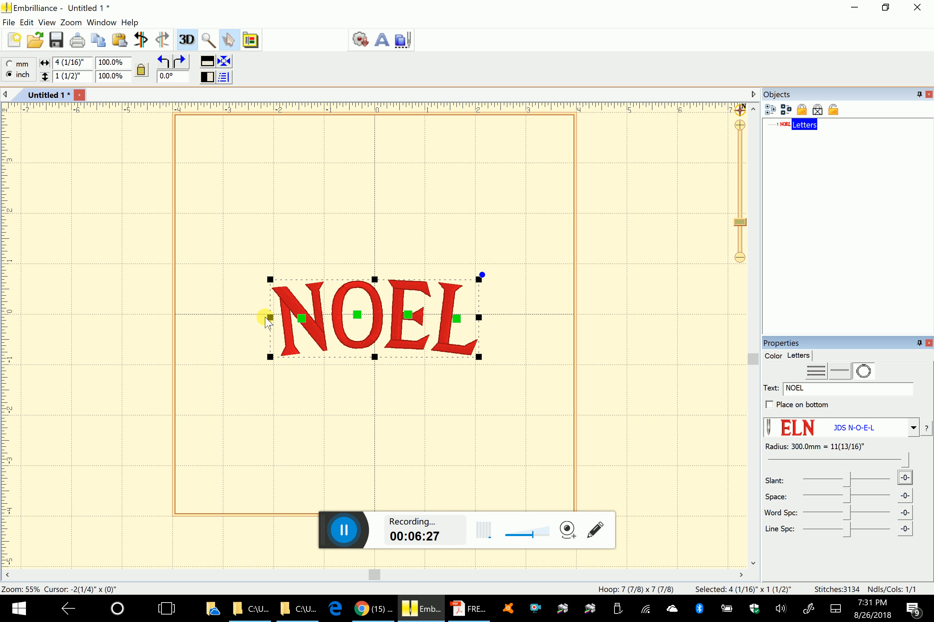
Scale the arced NOEL lettering to about 102.6% and rotate it to about -1.5°, also trying to stretch its height.
mouse_move(272, 280)
left_mouse_down()
mouse_move(138, 202)
mouse_move(279, 293)
mouse_move(259, 274)
mouse_move(275, 279)
left_mouse_up()
left_click(367, 337)
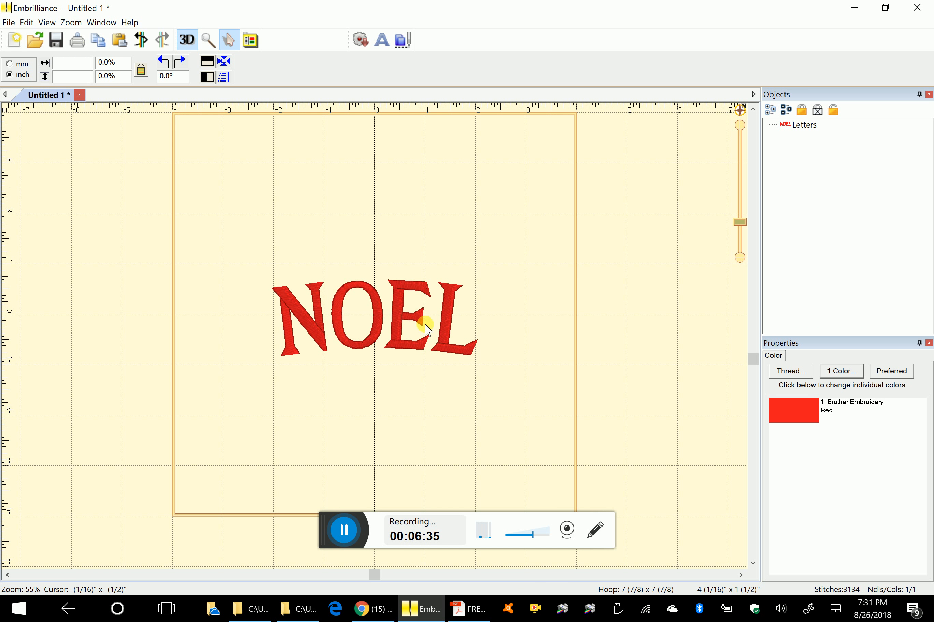
left_click(804, 125)
mouse_move(482, 275)
left_mouse_down()
mouse_move(410, 232)
mouse_move(356, 219)
mouse_move(437, 296)
mouse_move(491, 281)
left_mouse_up()
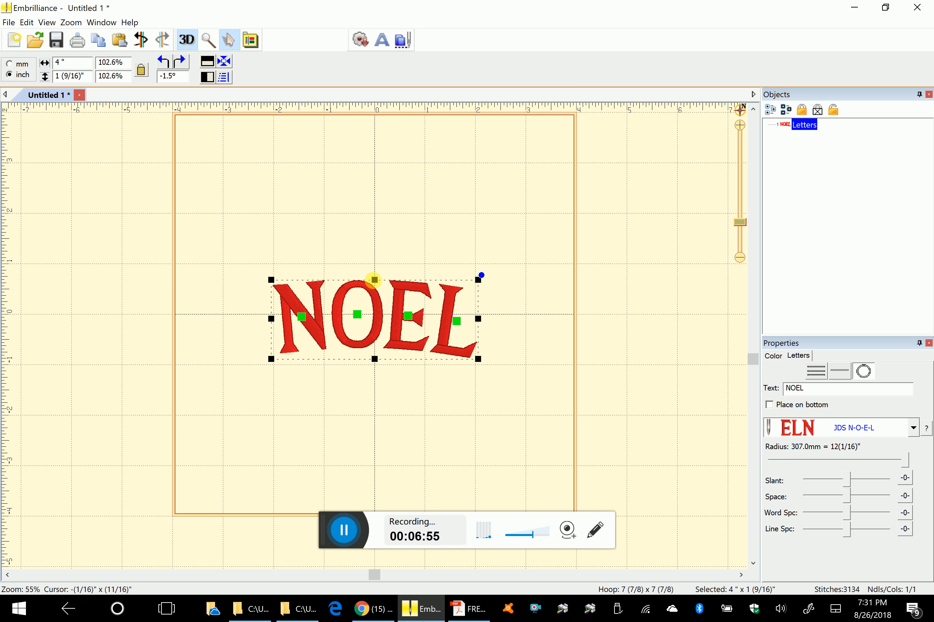
left_click_drag(374, 280, 380, 259)
left_click(373, 246)
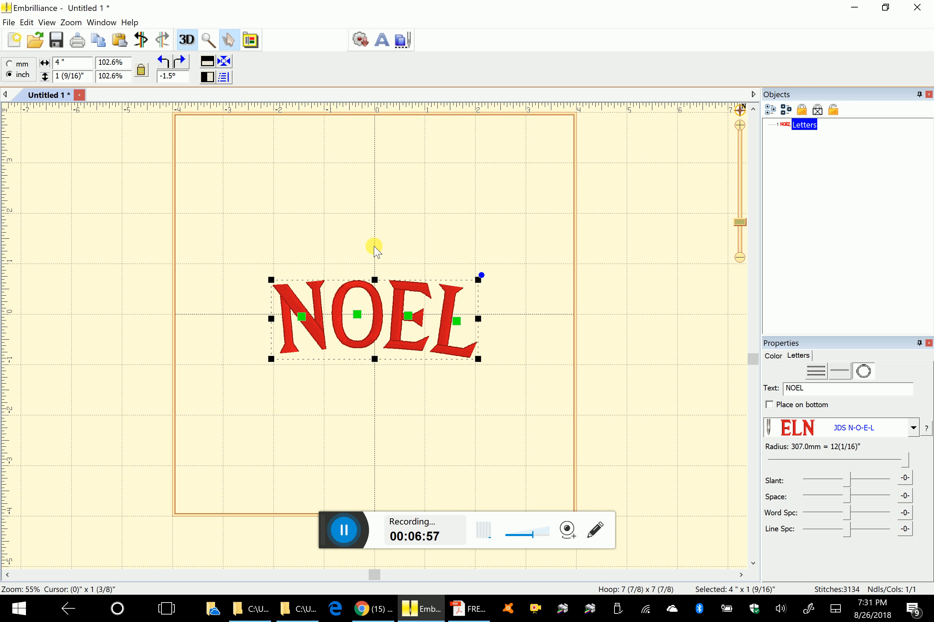
View the Brother Embroidery thread colors available for the red NOEL lettering, keeping the current color.
left_click(793, 414)
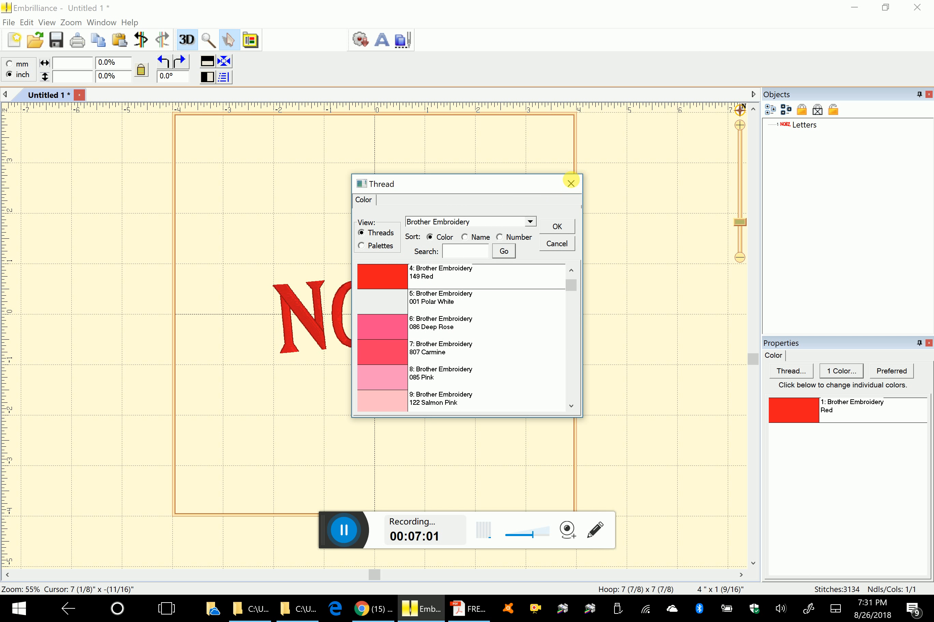
left_click(571, 185)
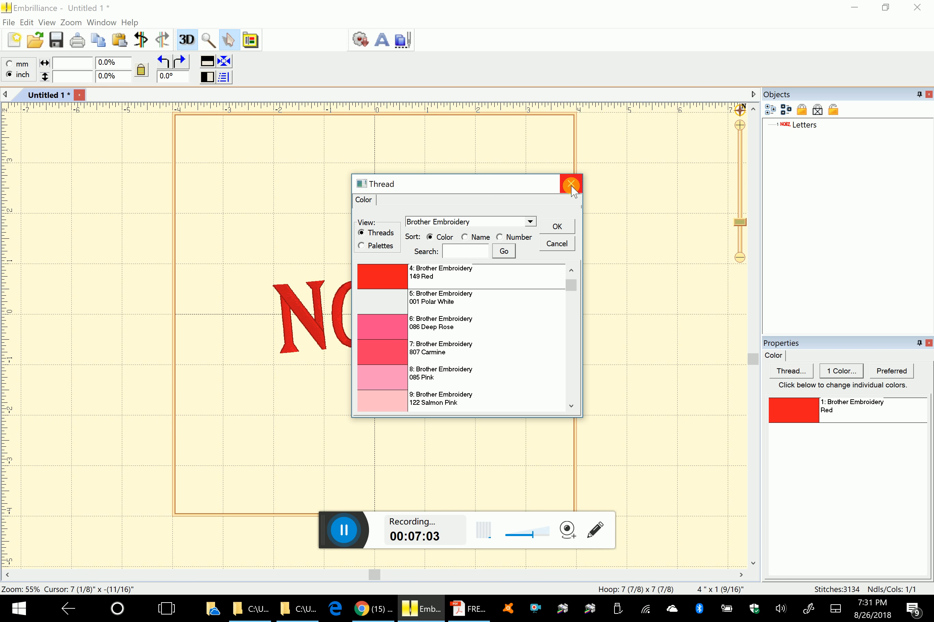
left_click(773, 110)
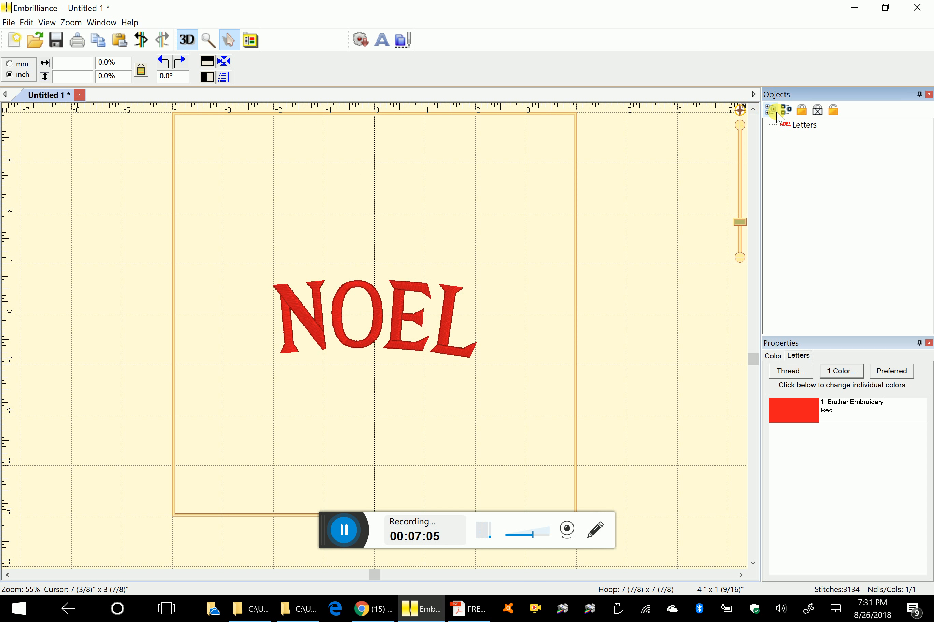
Reselect the NOEL lettering, show its multi-line text settings, browse the installed fonts without choosing one, and deselect the lettering.
left_click(810, 125)
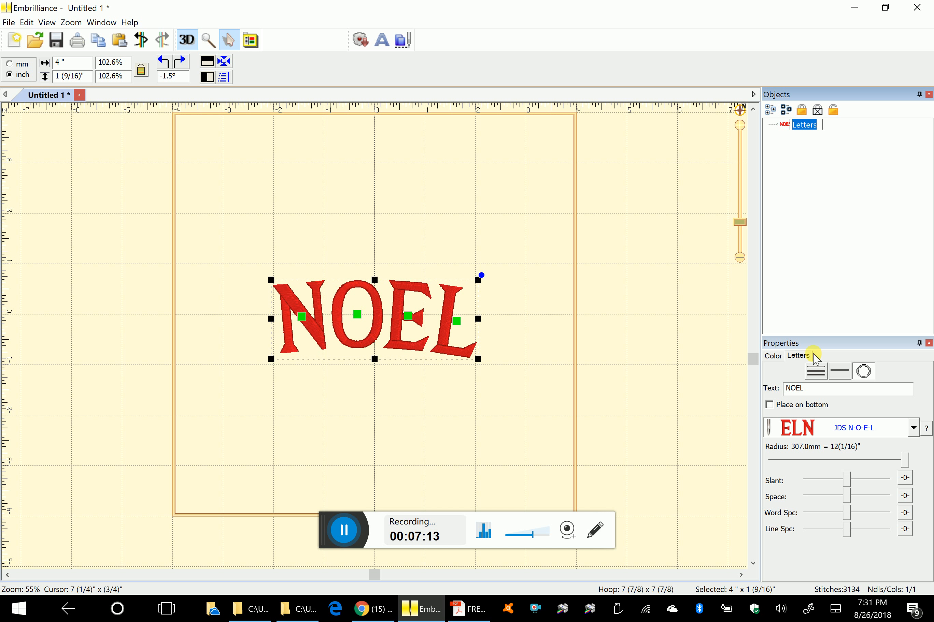
left_click(816, 370)
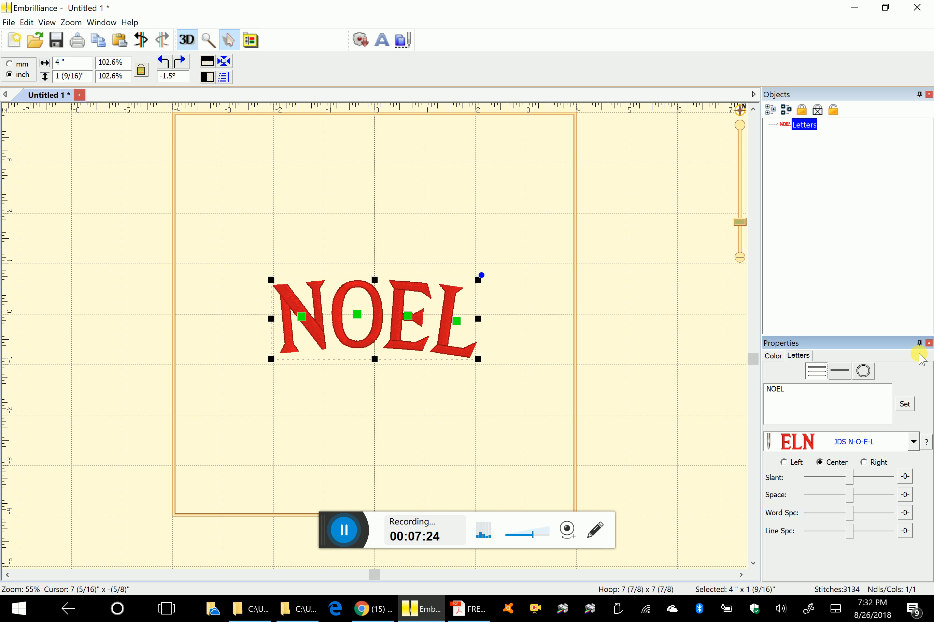
left_click(912, 442)
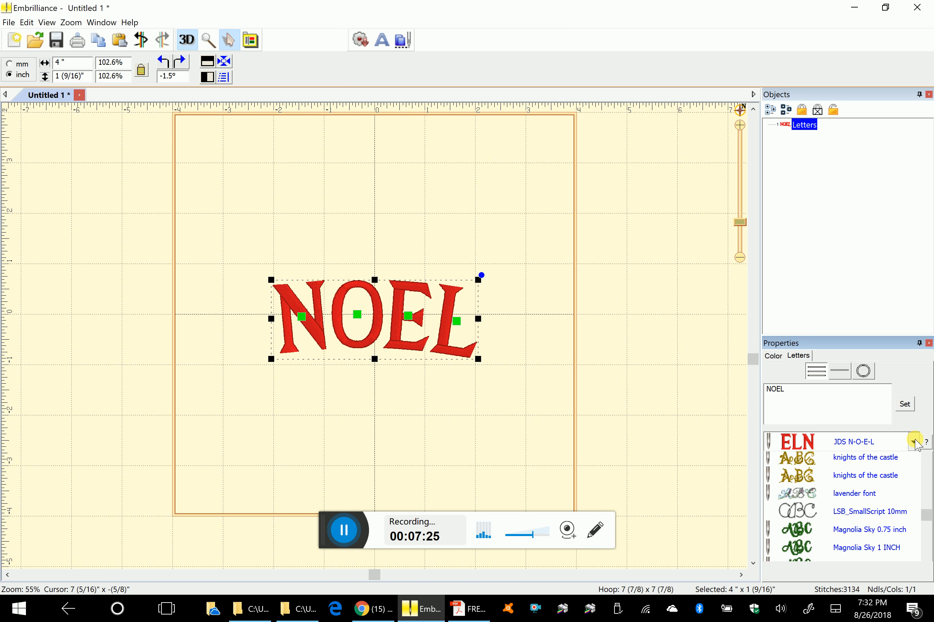
left_click_drag(927, 559, 929, 530)
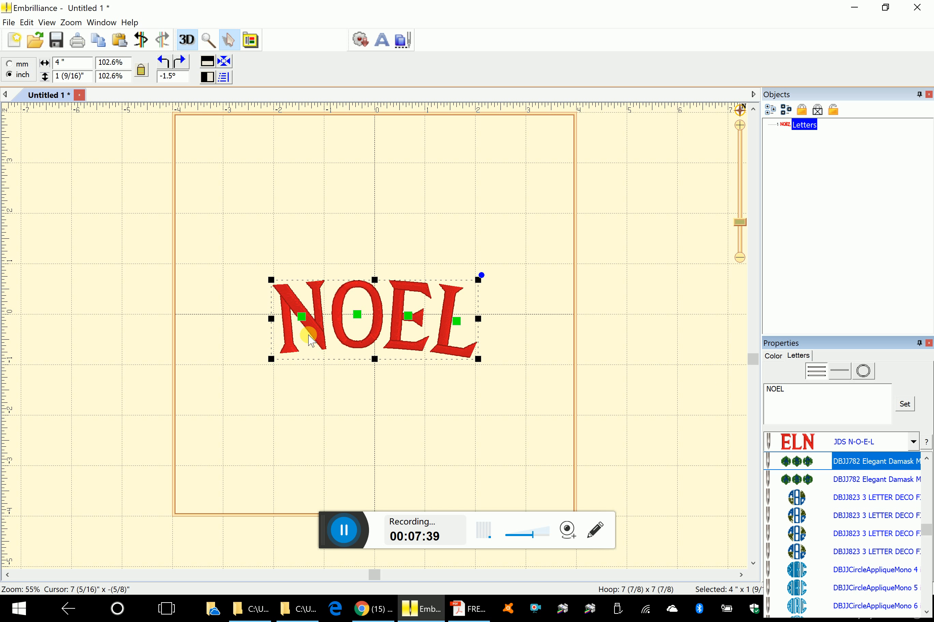
left_click(374, 362)
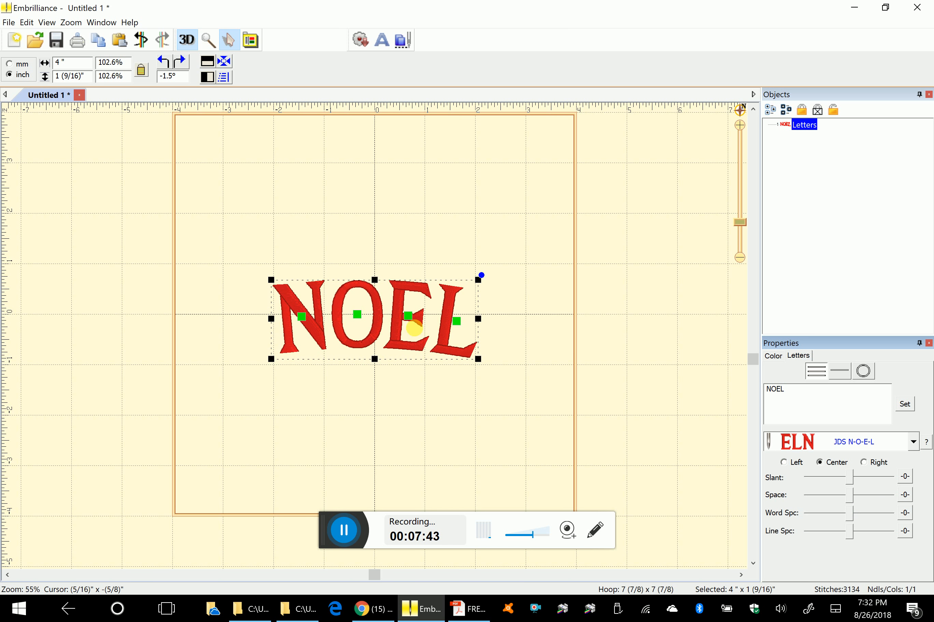
left_click(624, 278)
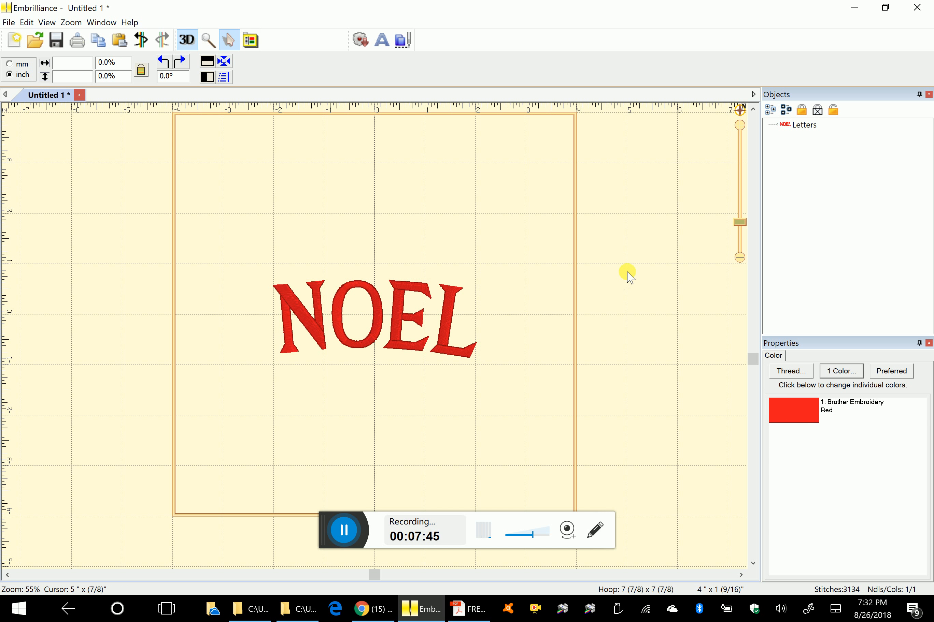